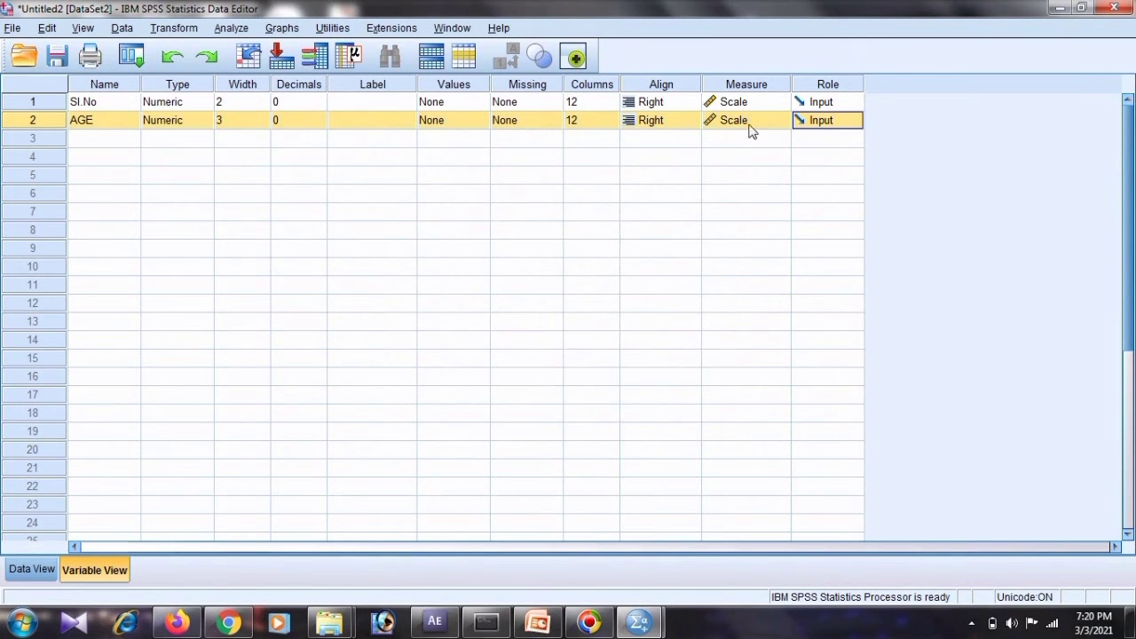
# Step: Examine the Sl.No and AGE variables, checking their case values in the data sheet and their variable definitions
pyautogui.doubleClick(41, 125)
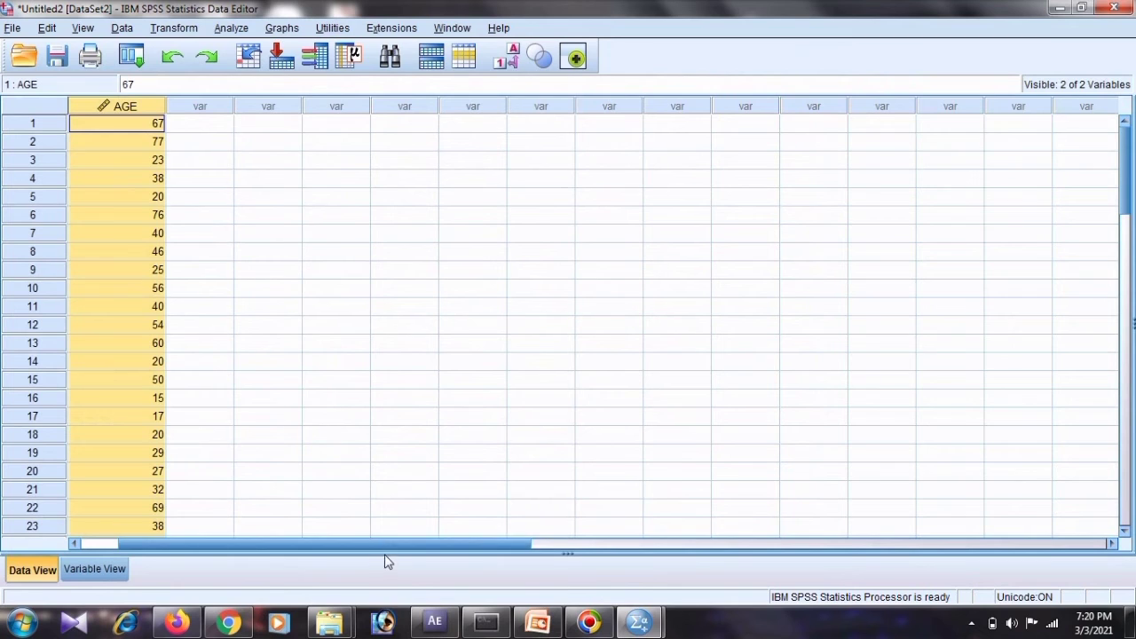
pyautogui.moveTo(384, 544); pyautogui.dragTo(314, 543)
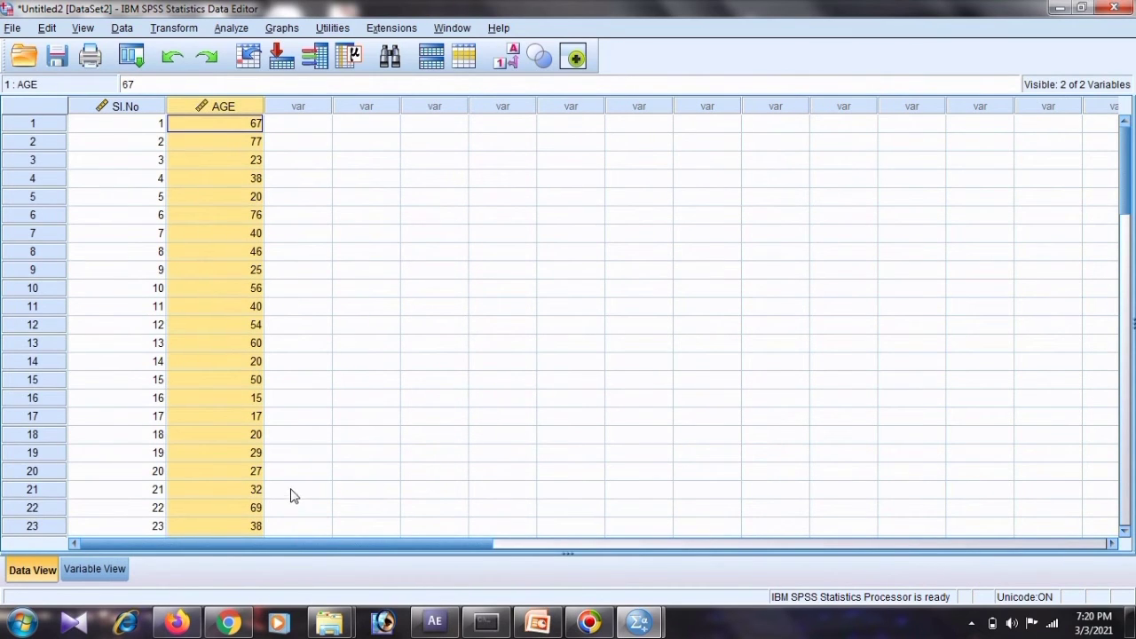
pyautogui.scroll(-6, 185, 373)
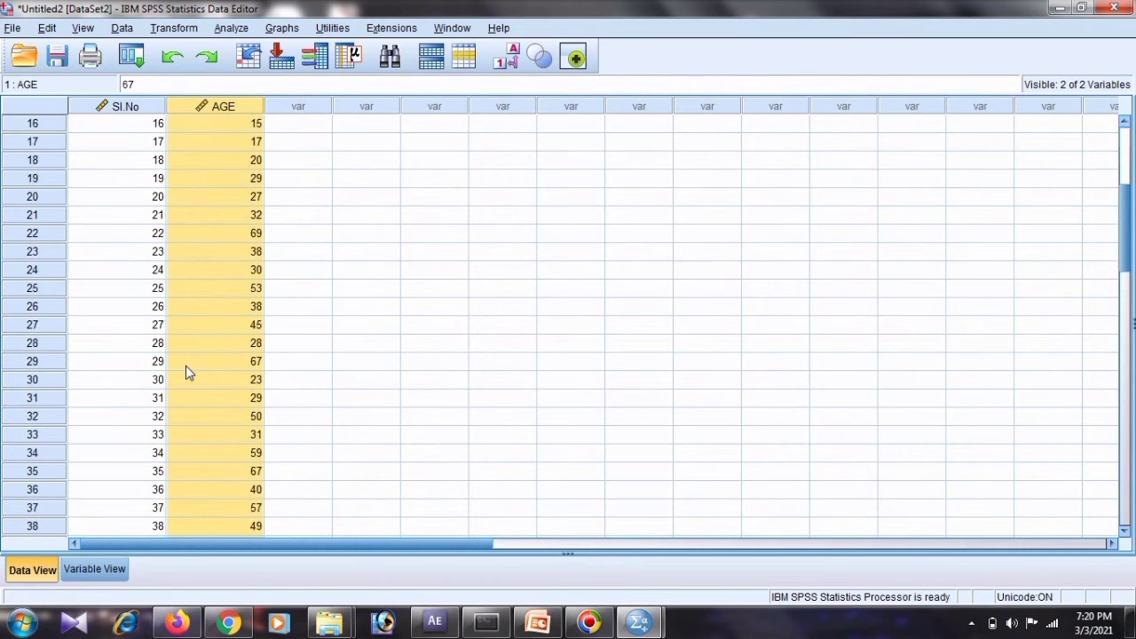
pyautogui.scroll(6, 186, 372)
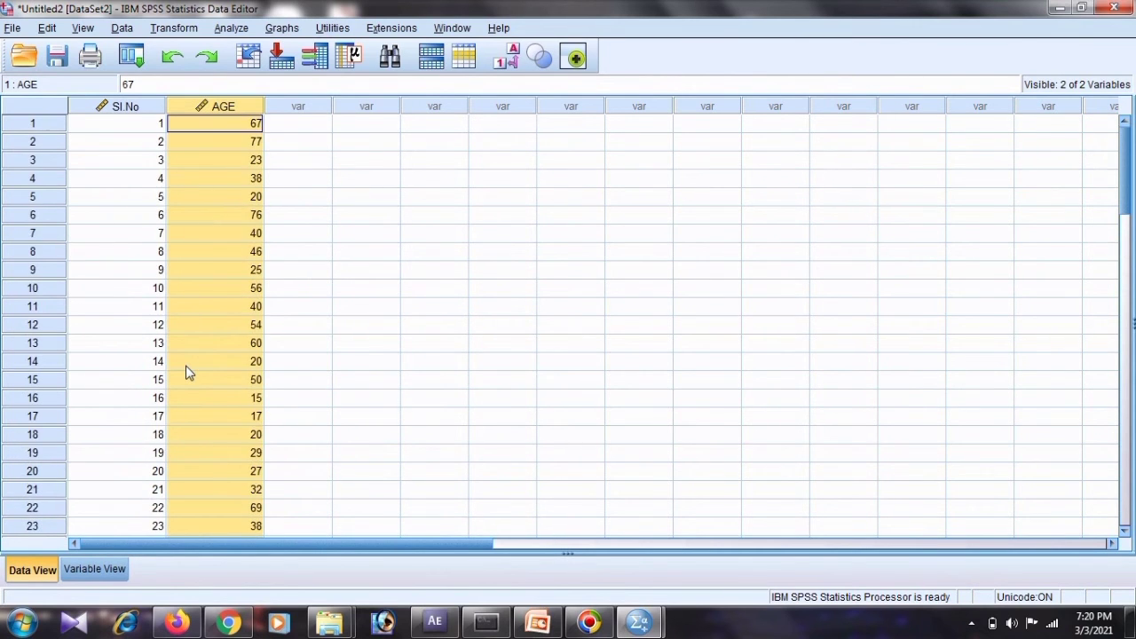
pyautogui.scroll(-8, 185, 373)
pyautogui.scroll(8, 186, 373)
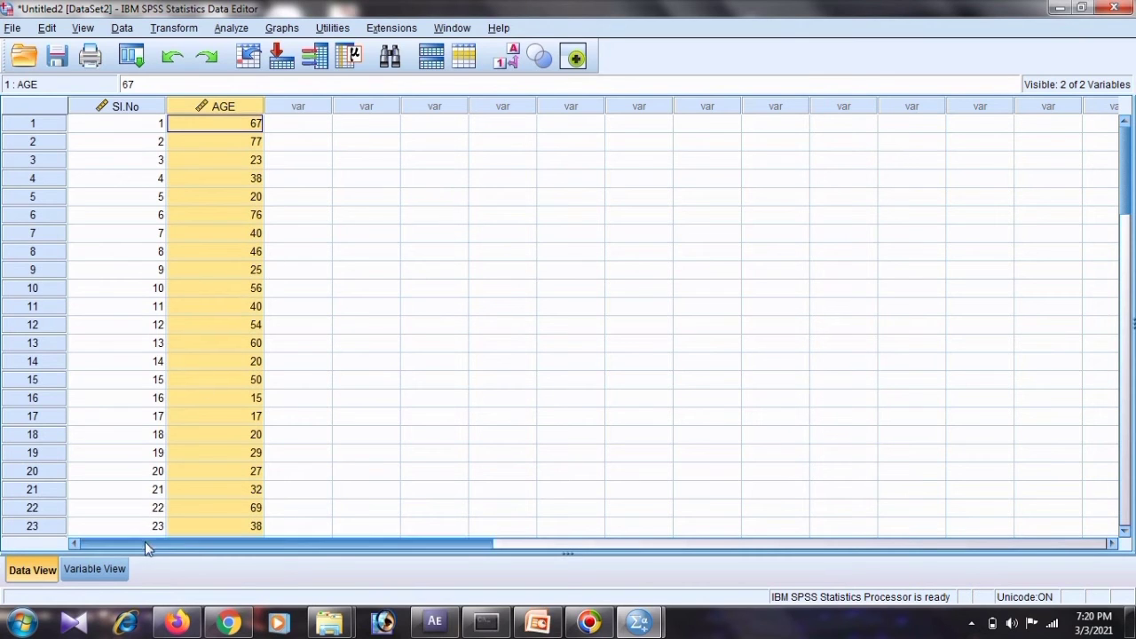
pyautogui.click(101, 573)
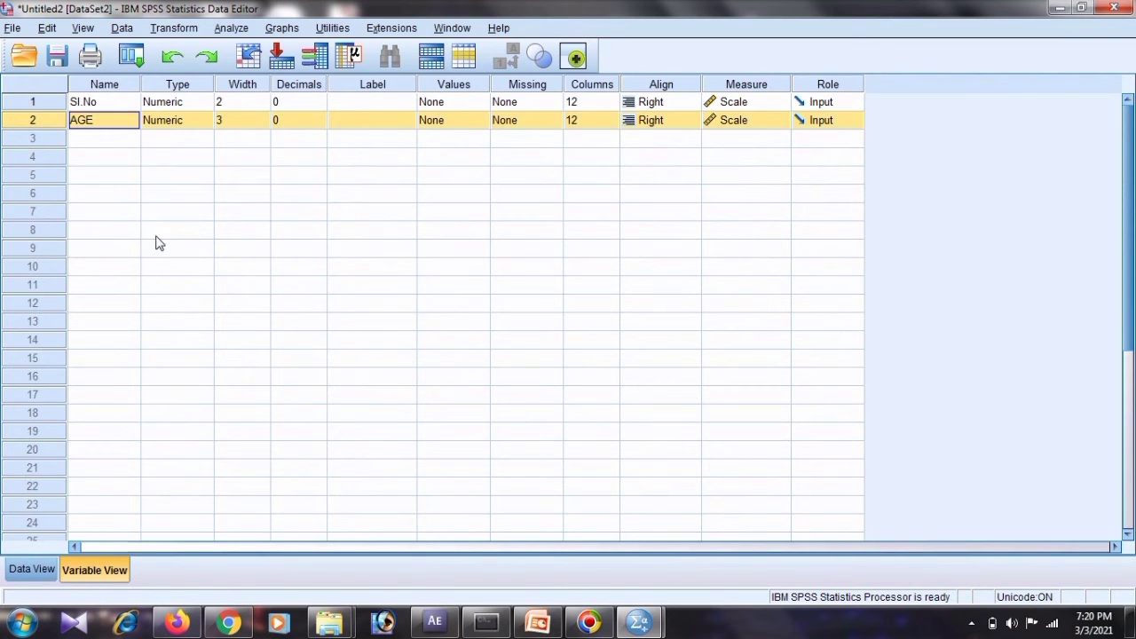
pyautogui.click(101, 140)
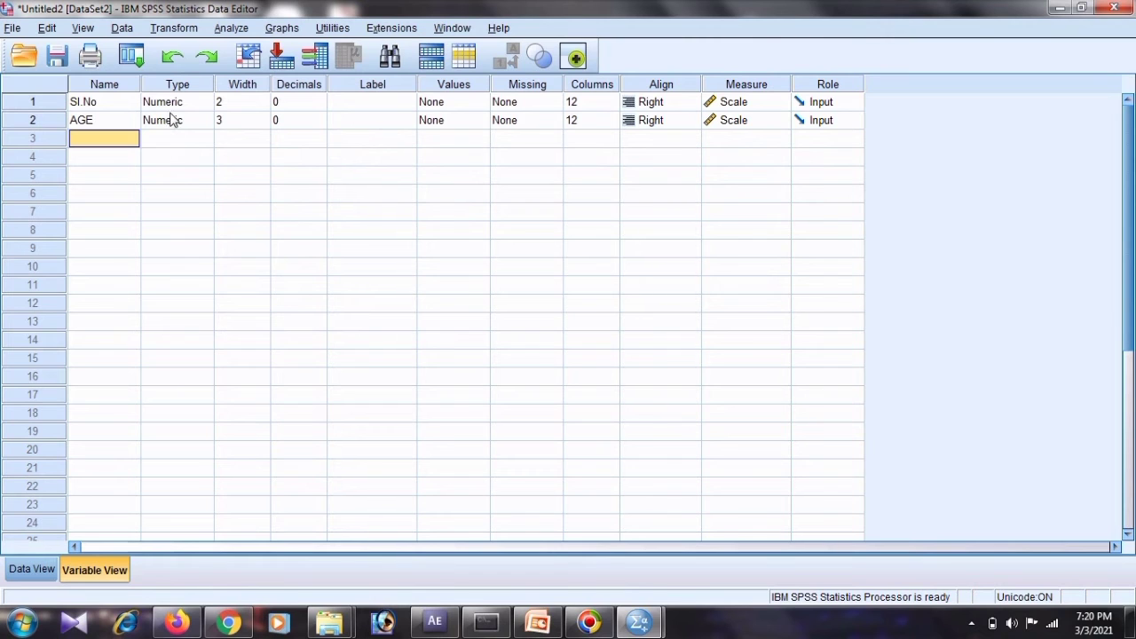
pyautogui.doubleClick(44, 120)
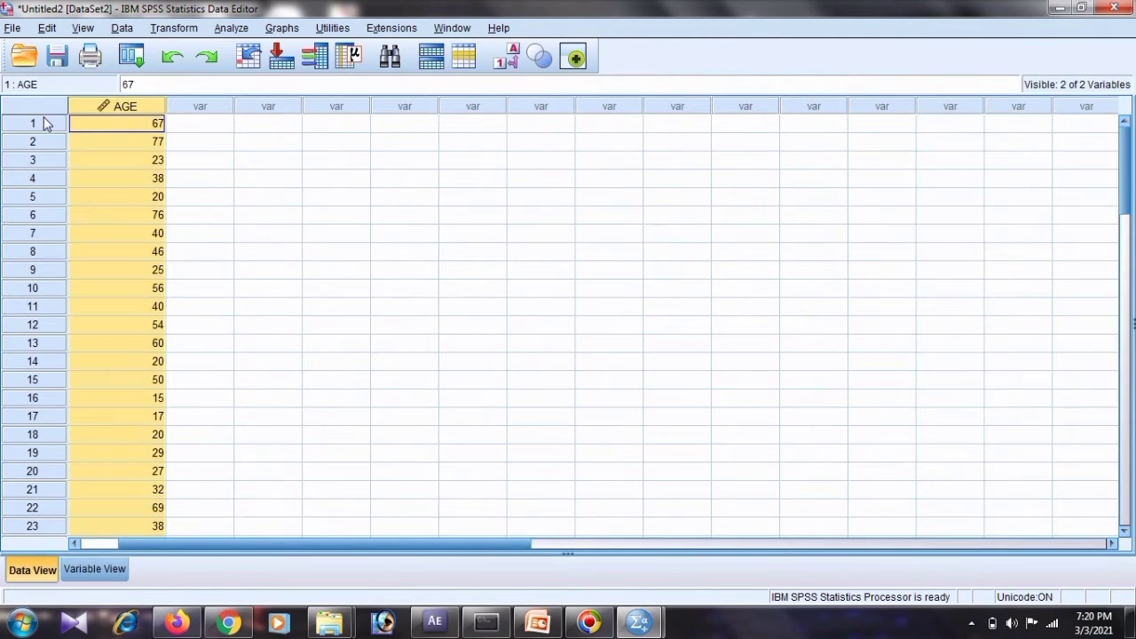
pyautogui.moveTo(413, 545); pyautogui.dragTo(279, 560)
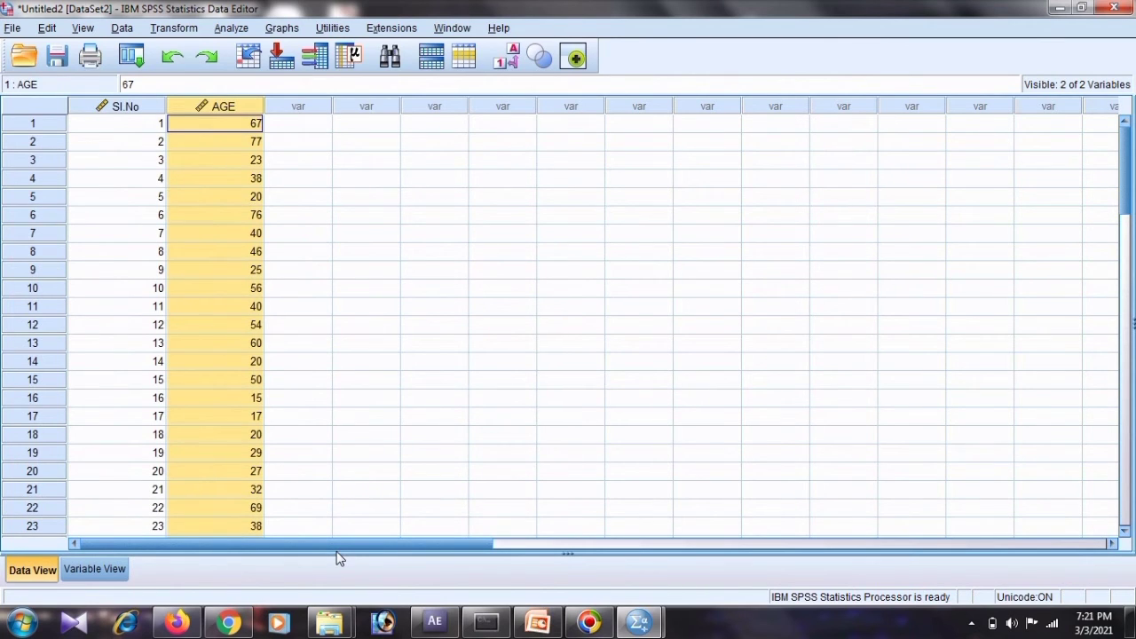
pyautogui.click(11, 29)
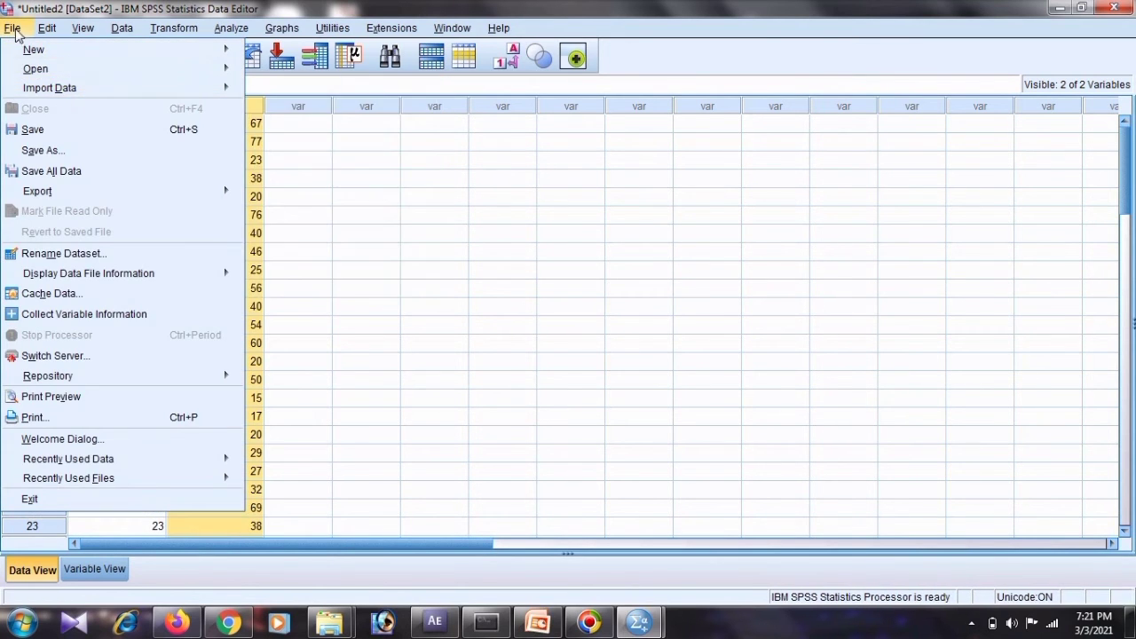
pyautogui.moveTo(223, 93)
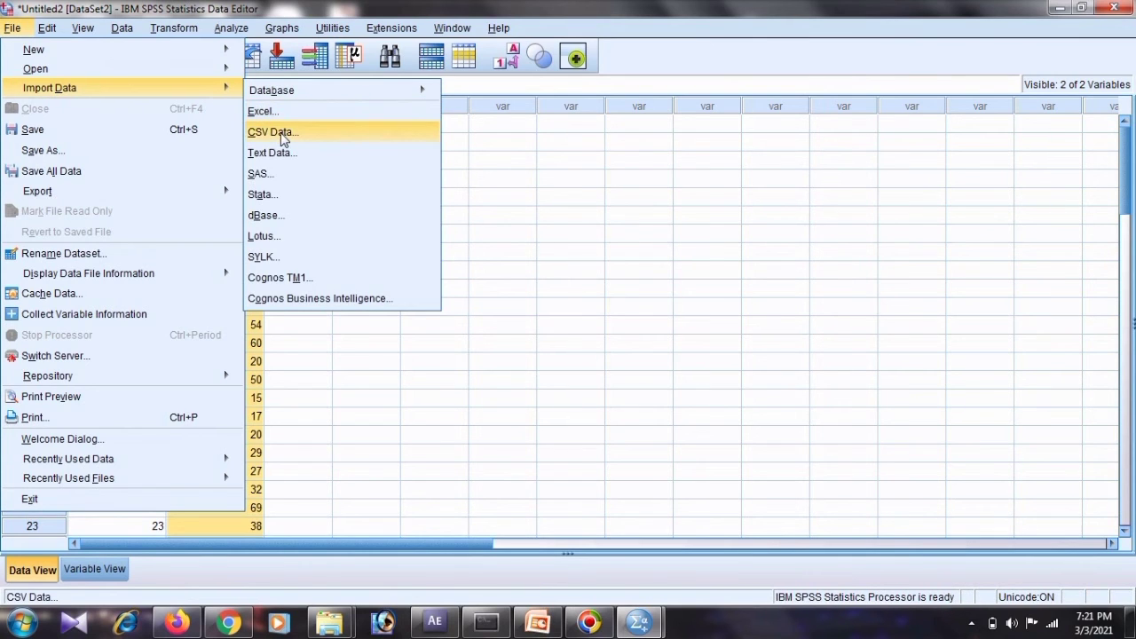
pyautogui.click(552, 169)
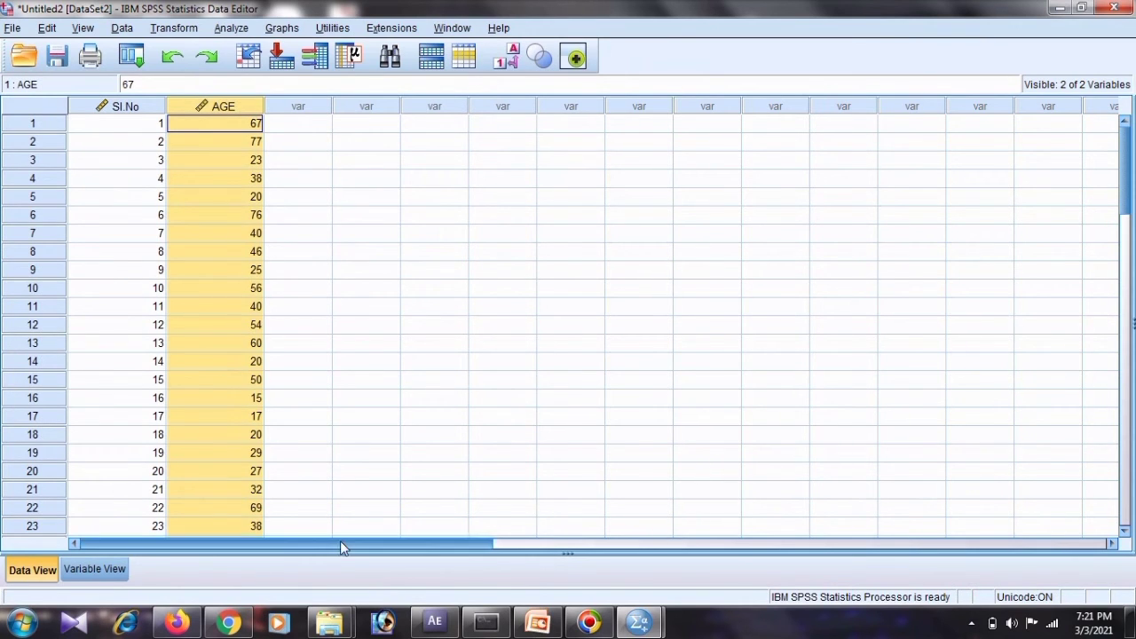
pyautogui.moveTo(342, 543); pyautogui.dragTo(241, 542)
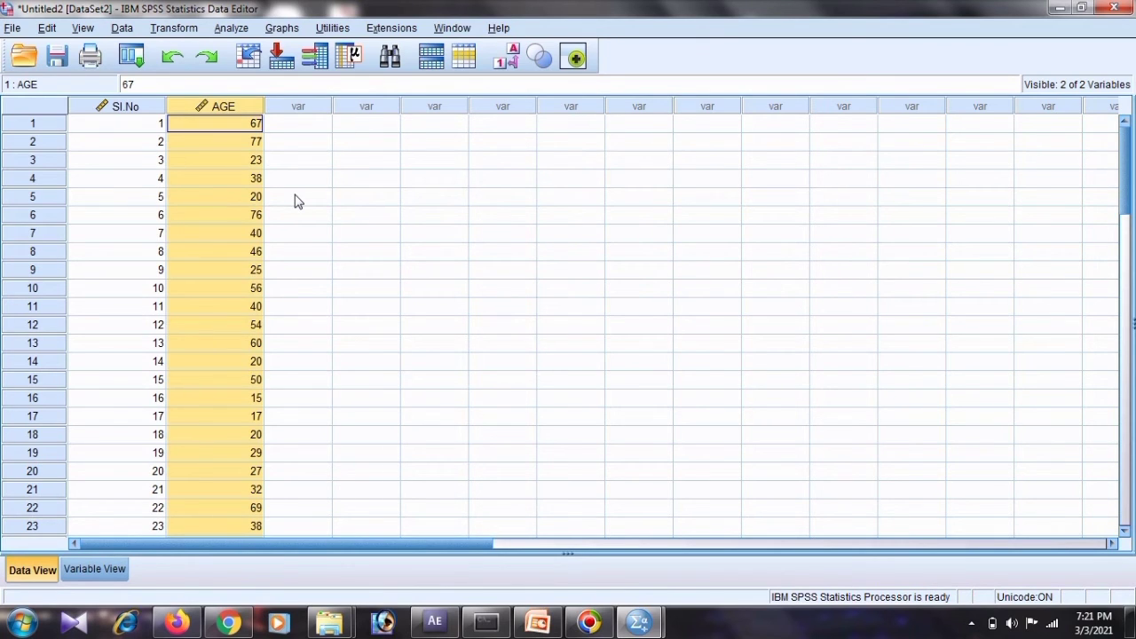
# Step: Start an Explore analysis from the descriptive statistics with AGE as the dependent variable
pyautogui.click(233, 30)
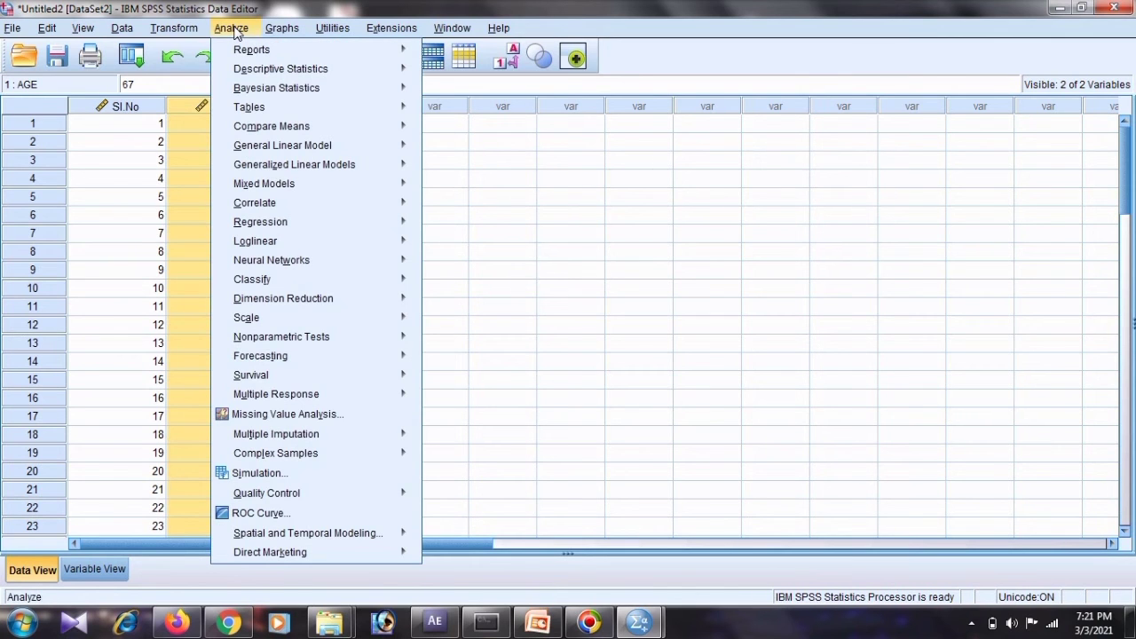
pyautogui.moveTo(324, 70)
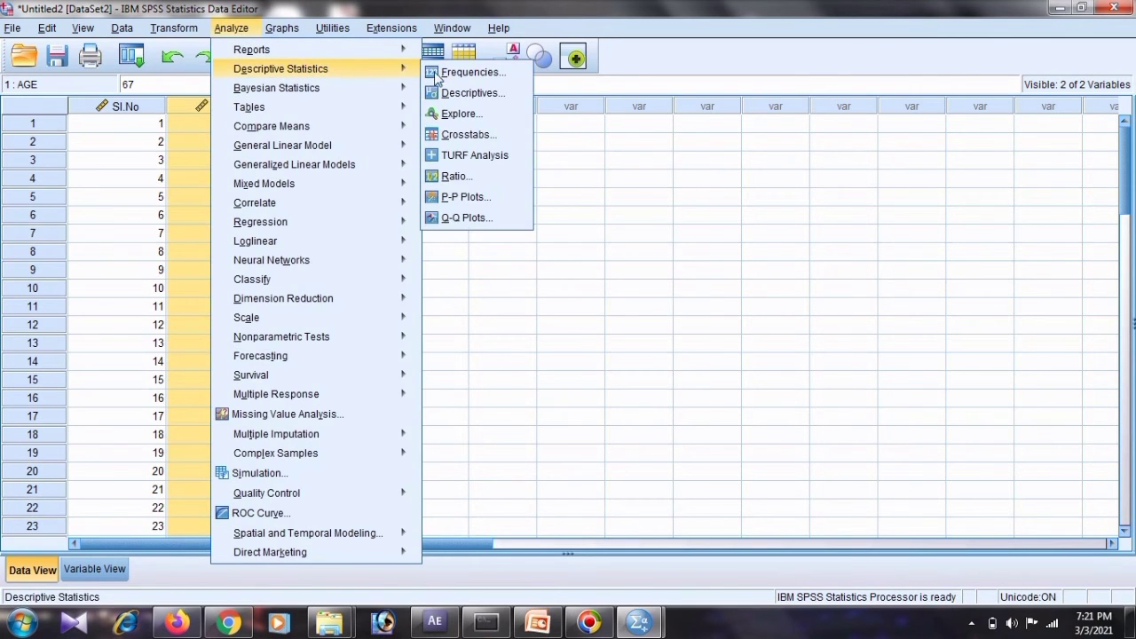
pyautogui.click(480, 118)
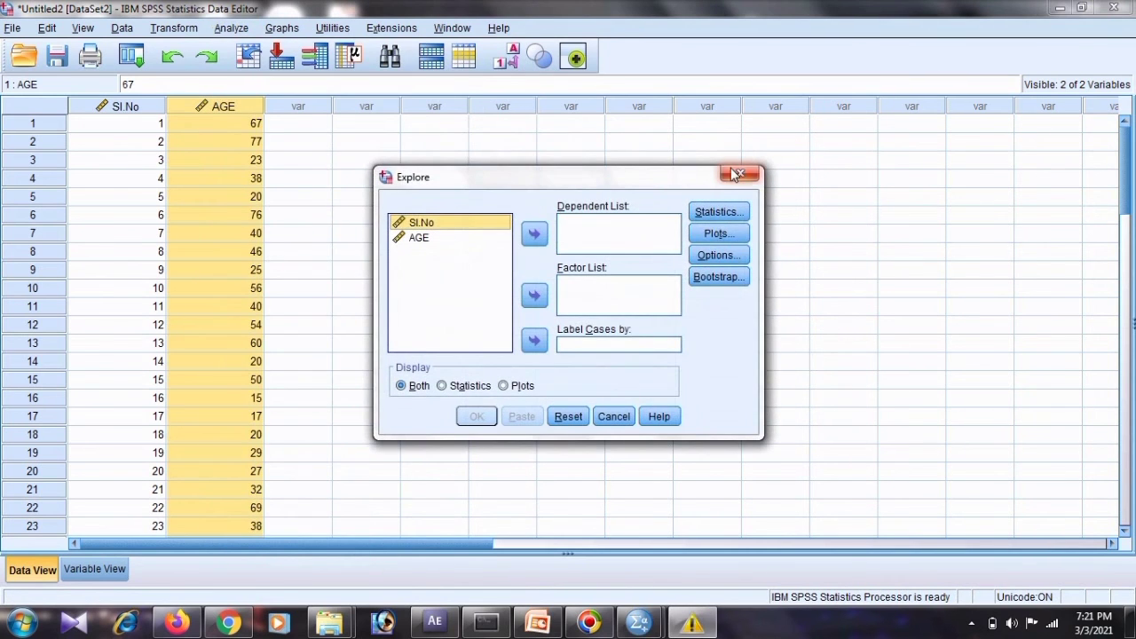
pyautogui.click(446, 238)
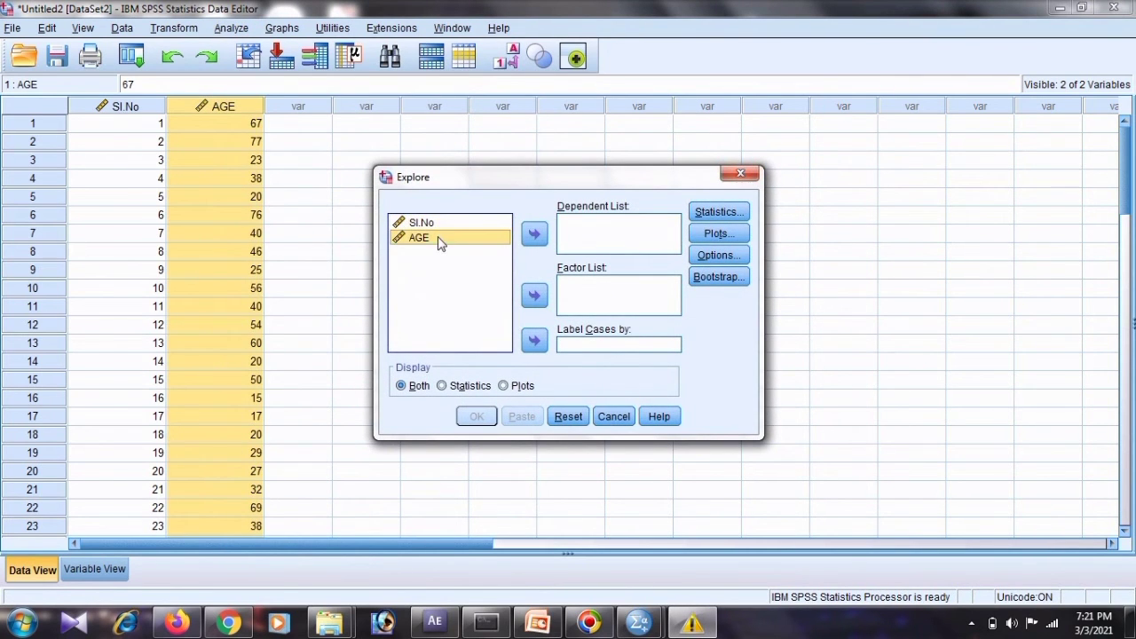
pyautogui.click(534, 236)
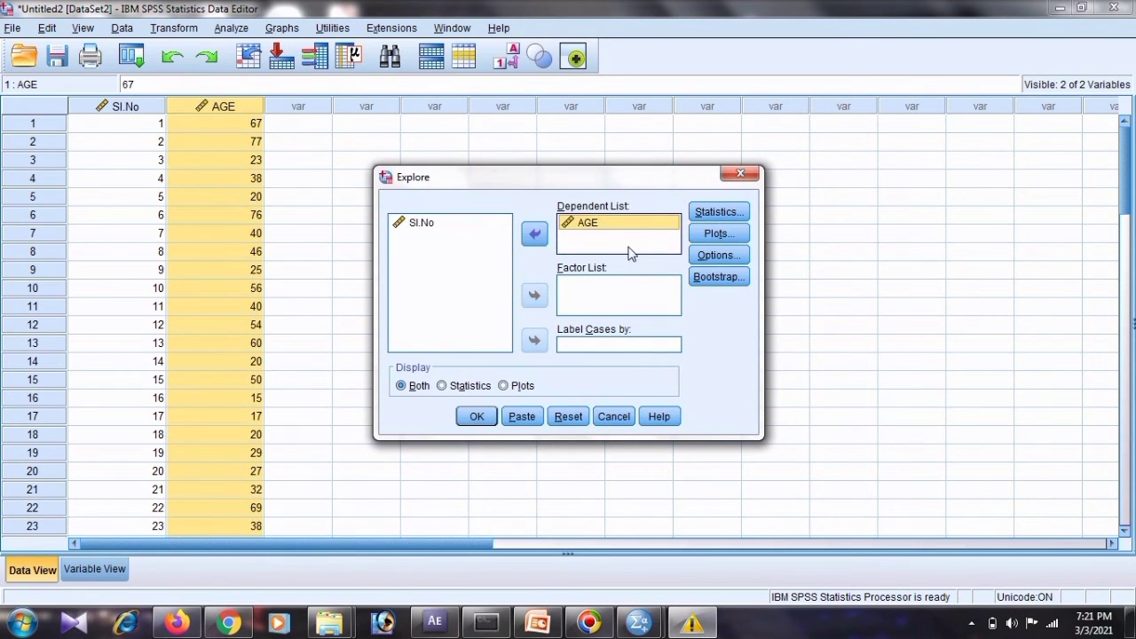
# Step: Add Outliers and Percentiles to the statistics computed by the Explore analysis
pyautogui.click(718, 212)
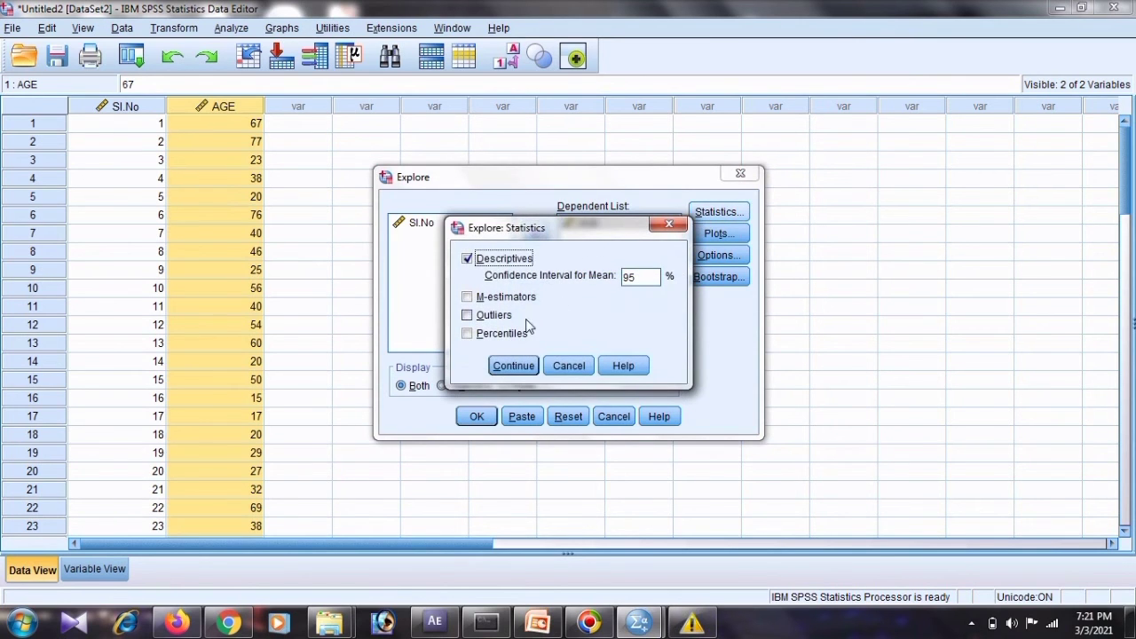
pyautogui.click(495, 315)
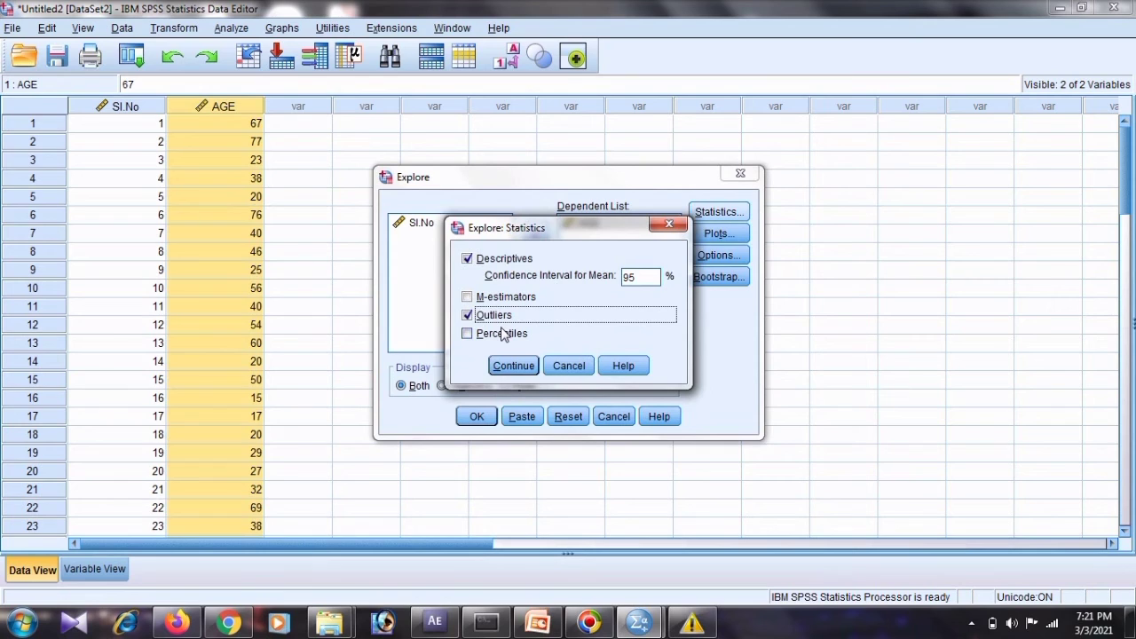
pyautogui.click(503, 334)
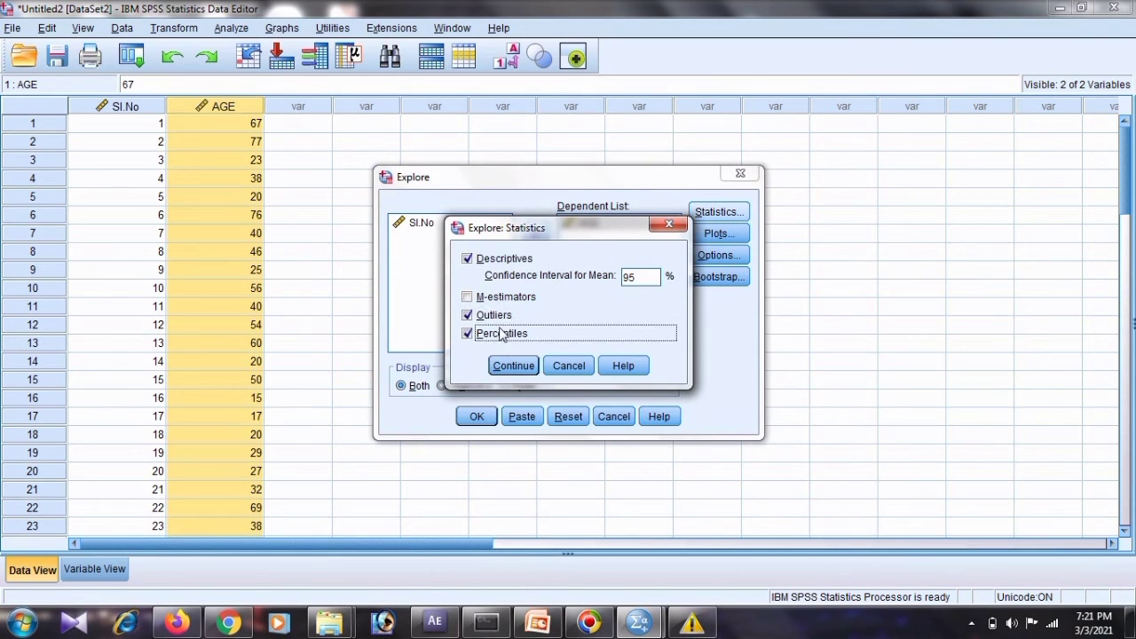
pyautogui.click(519, 370)
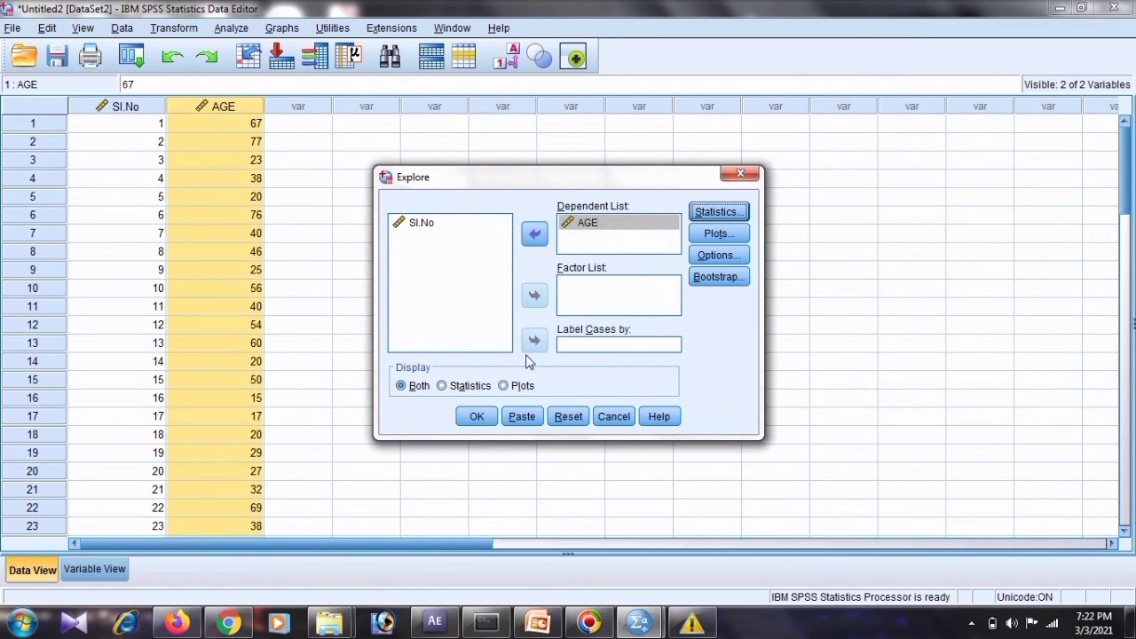
# Step: Limit the Explore display to Statistics only, leaving the plot settings without changes
pyautogui.click(735, 239)
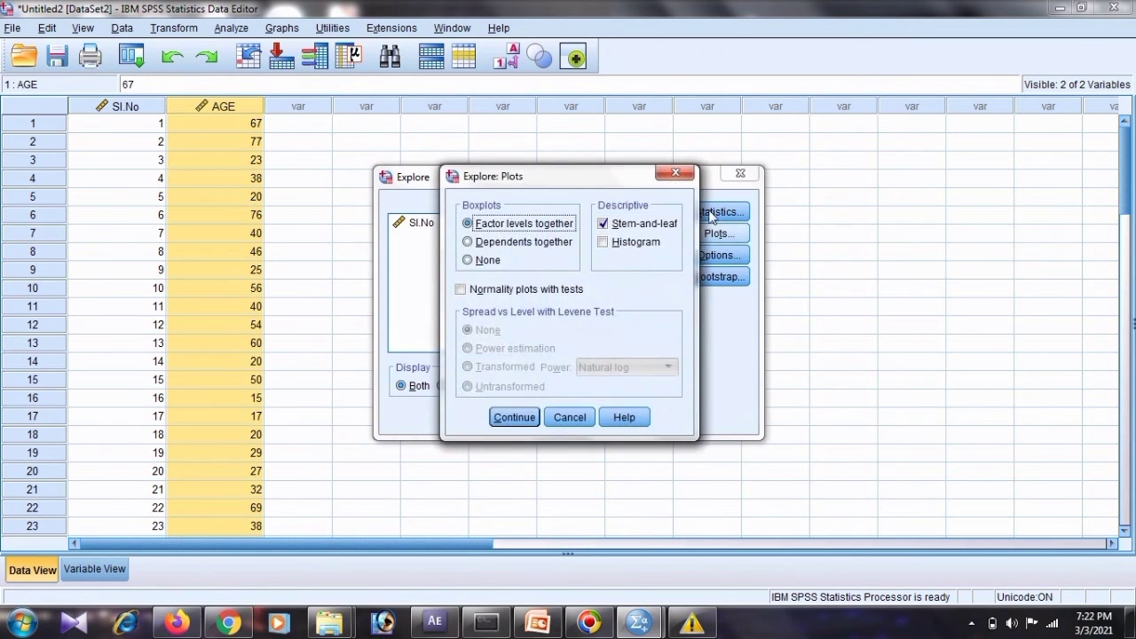
pyautogui.click(676, 173)
pyautogui.click(470, 386)
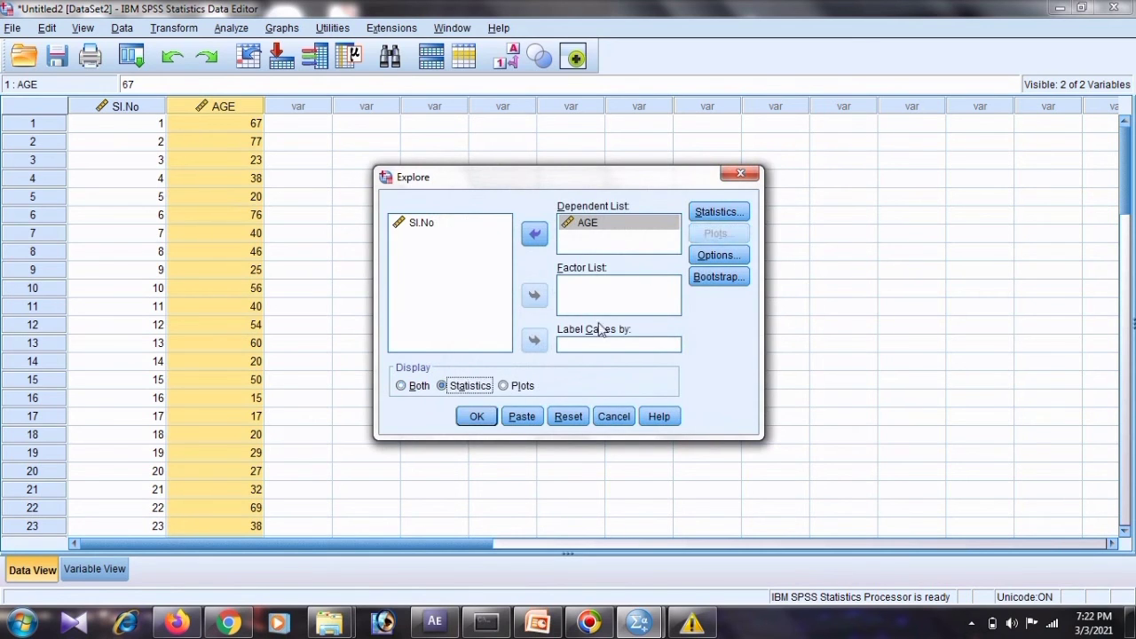
# Step: Remove Percentiles from the Explore statistics and run the analysis for AGE
pyautogui.click(720, 211)
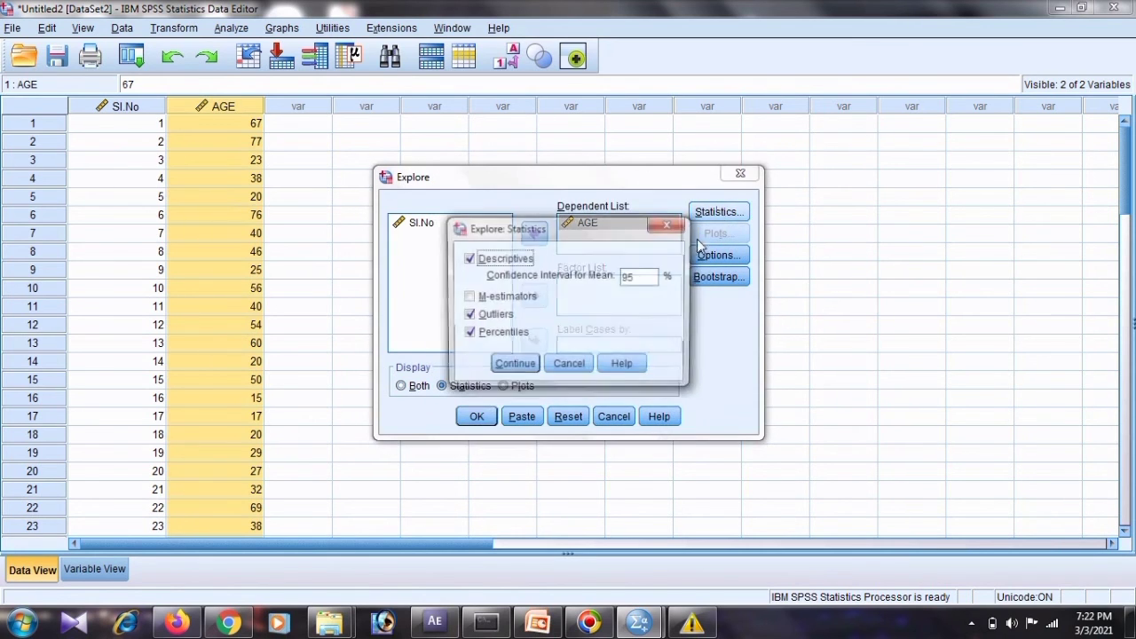
pyautogui.click(468, 333)
pyautogui.click(510, 364)
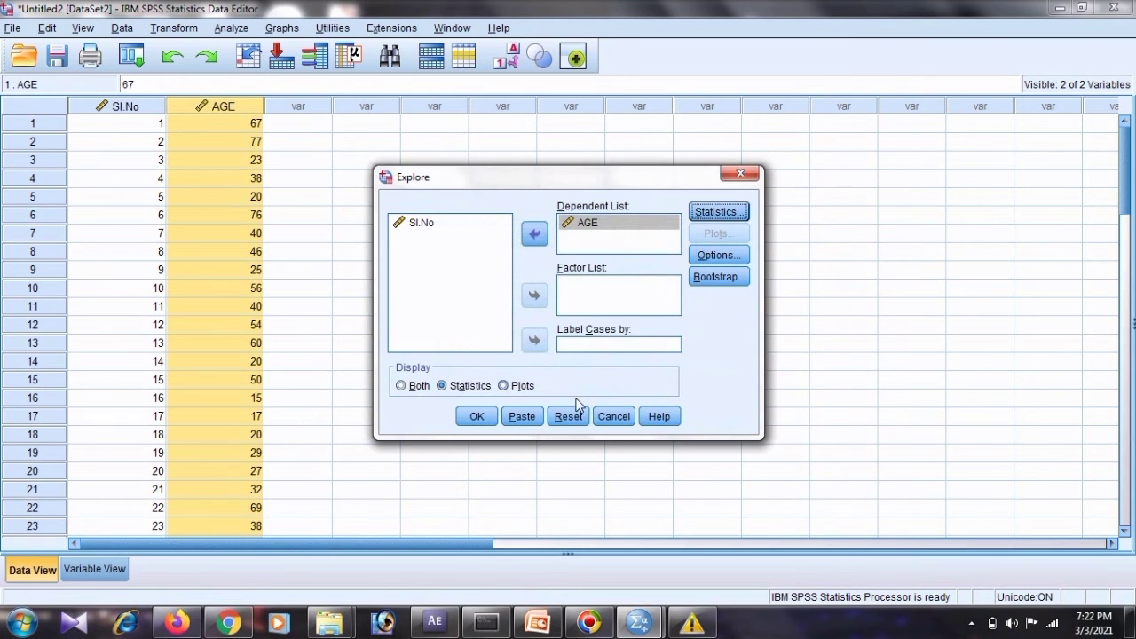
pyautogui.click(475, 417)
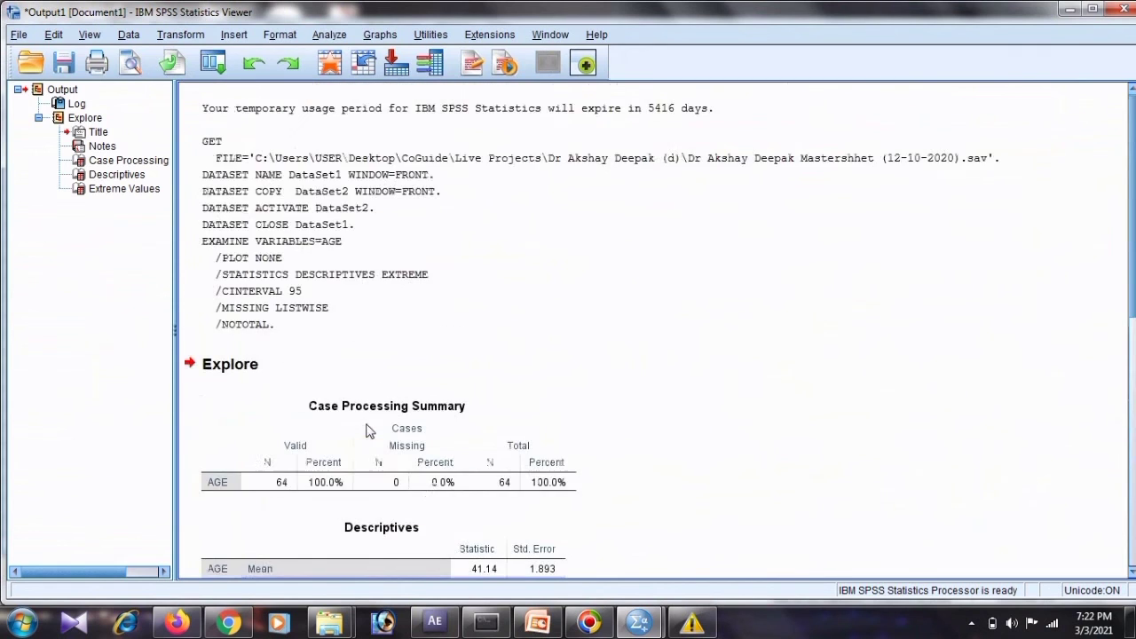
# Step: Examine the Descriptives and Extreme Values tables for AGE in the Explore output
pyautogui.scroll(3, 429, 434)
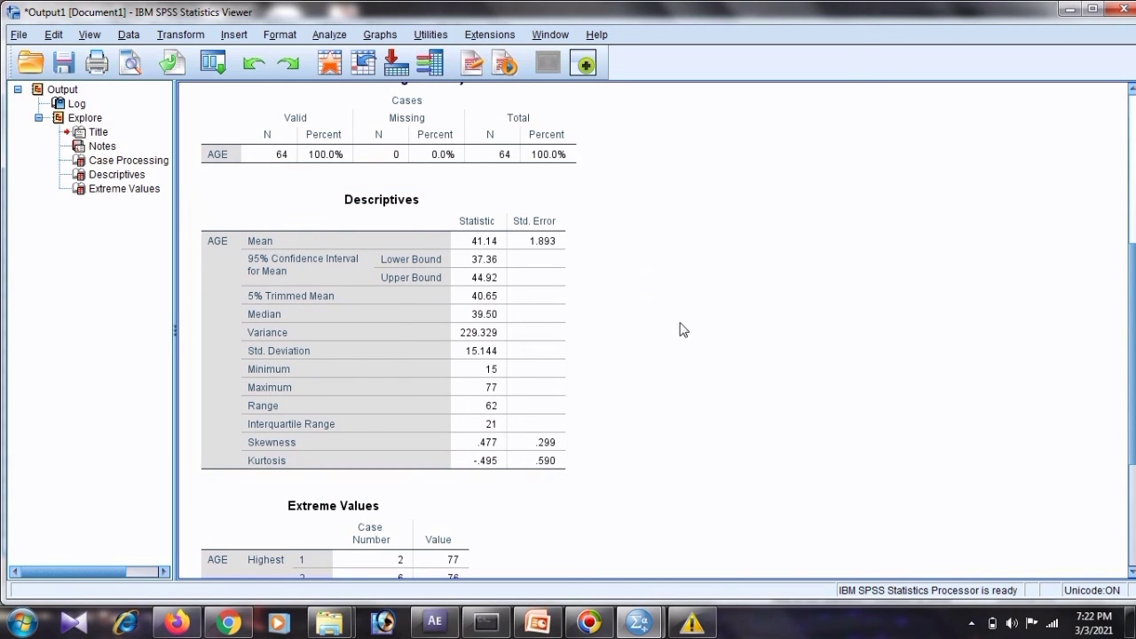
pyautogui.click(348, 457)
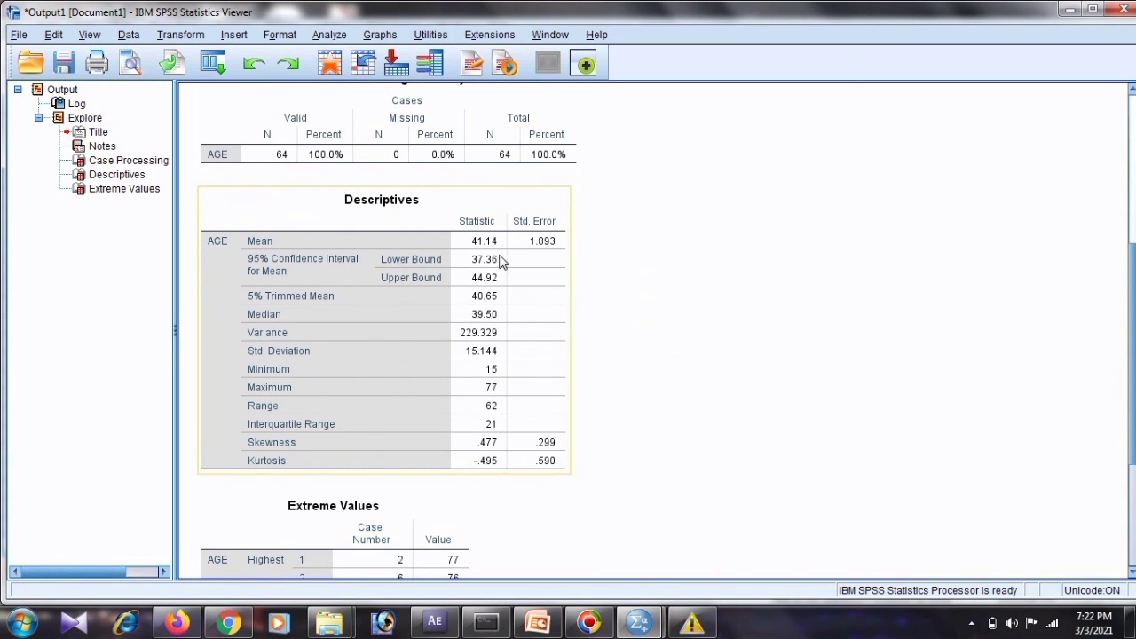
pyautogui.click(636, 278)
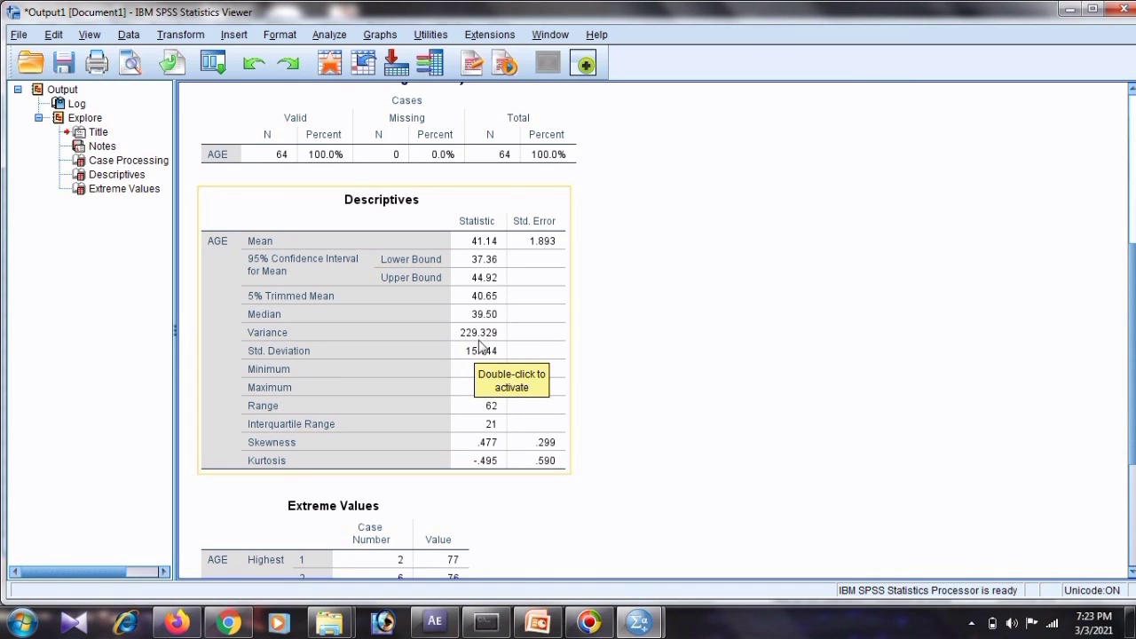
pyautogui.scroll(-5, 488, 457)
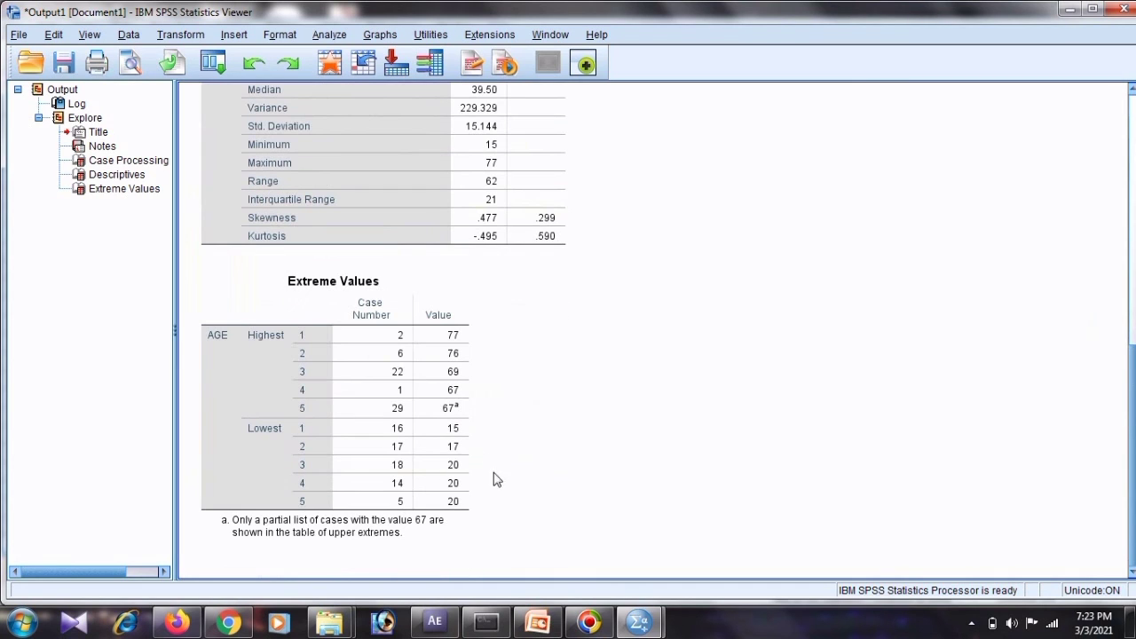
pyautogui.scroll(2, 502, 517)
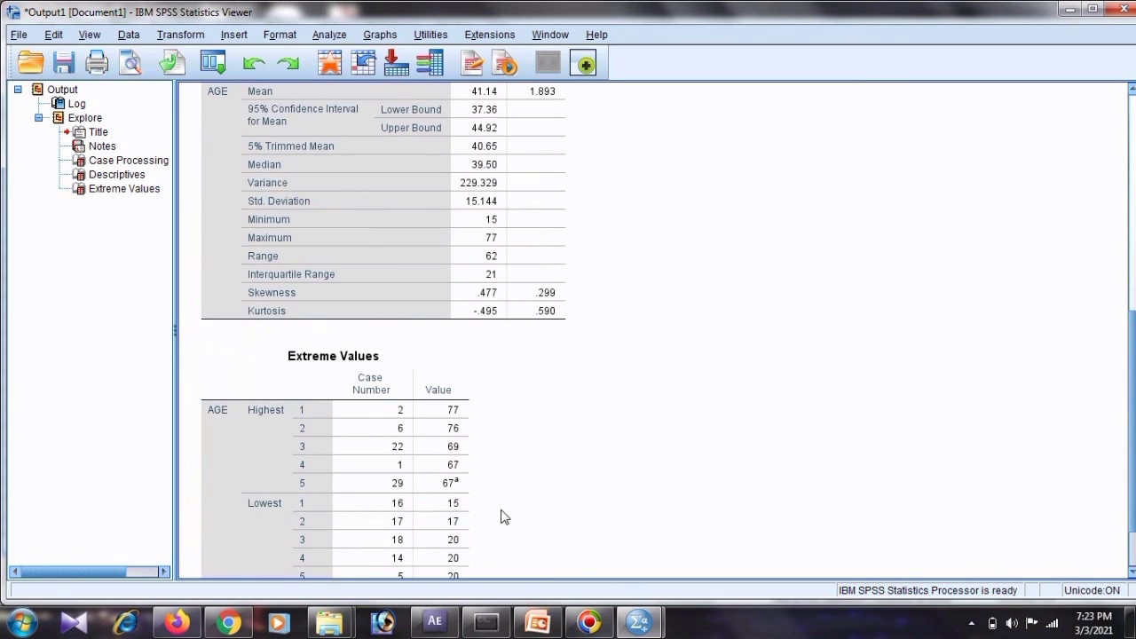
pyautogui.scroll(2, 484, 199)
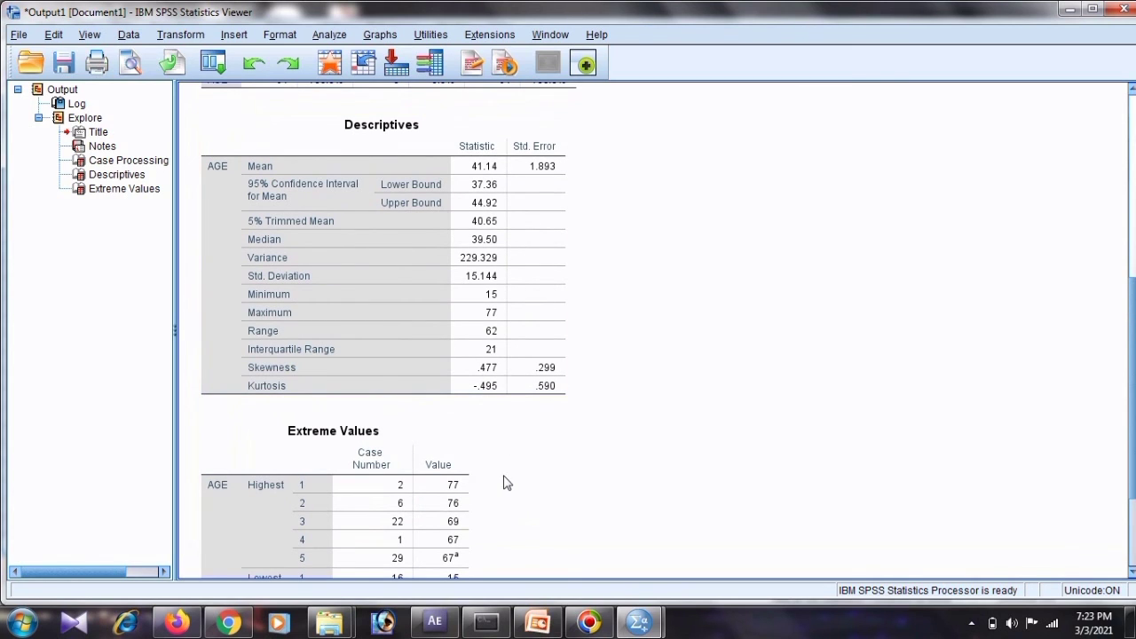
pyautogui.scroll(-4, 503, 482)
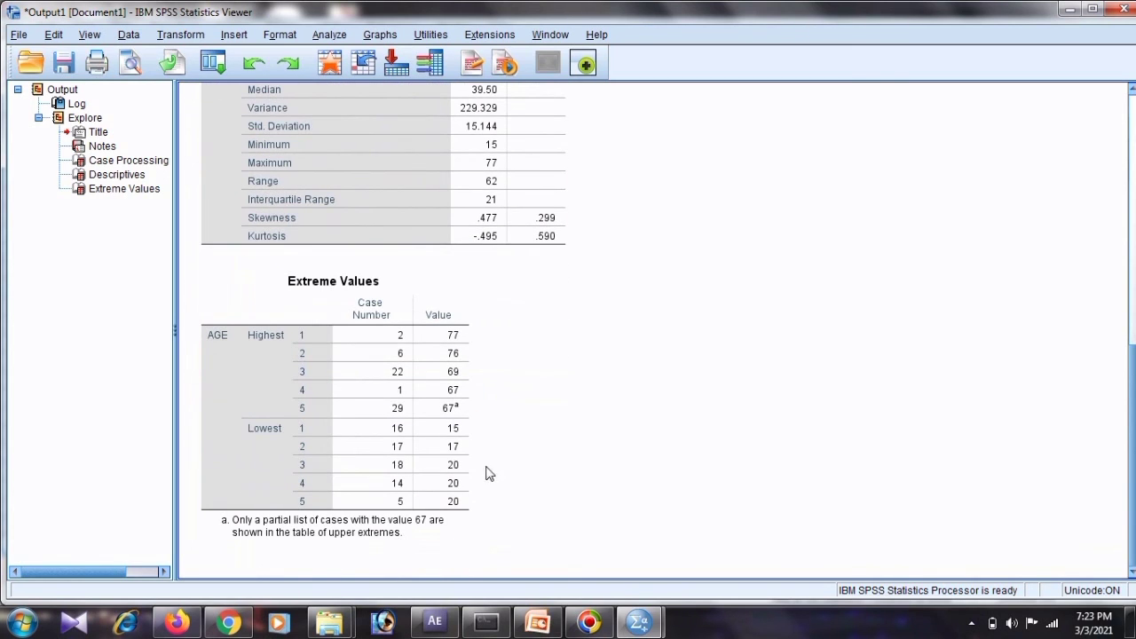
pyautogui.scroll(4, 559, 424)
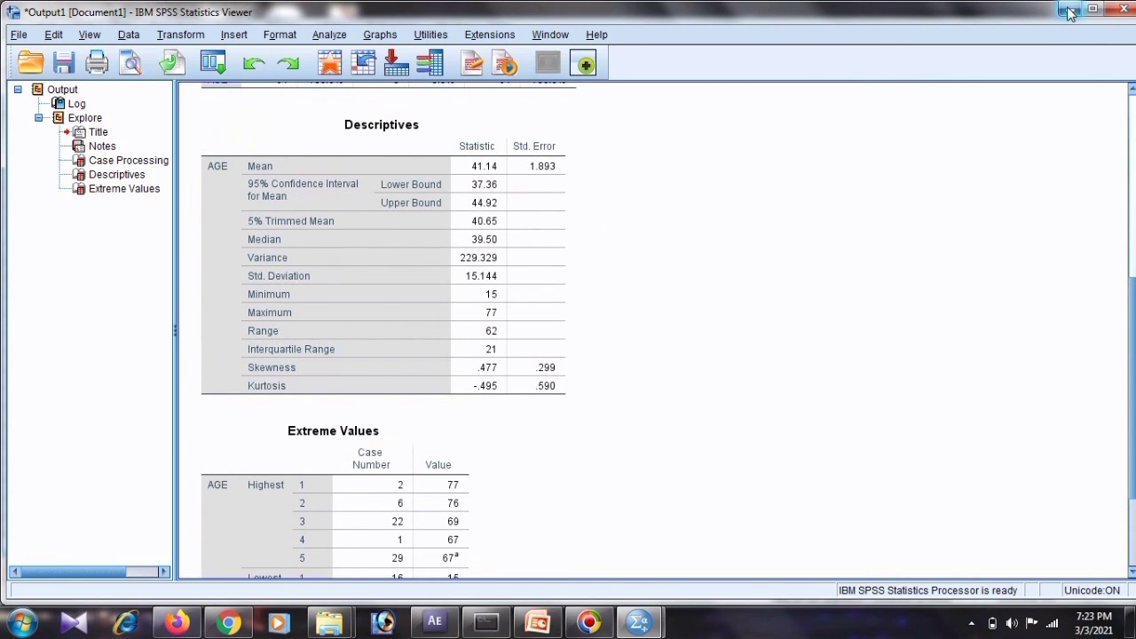
# Step: Return from the Explore output to the data set and look through the AGE values, dismissing the Windows color scheme prompt
pyautogui.click(462, 279)
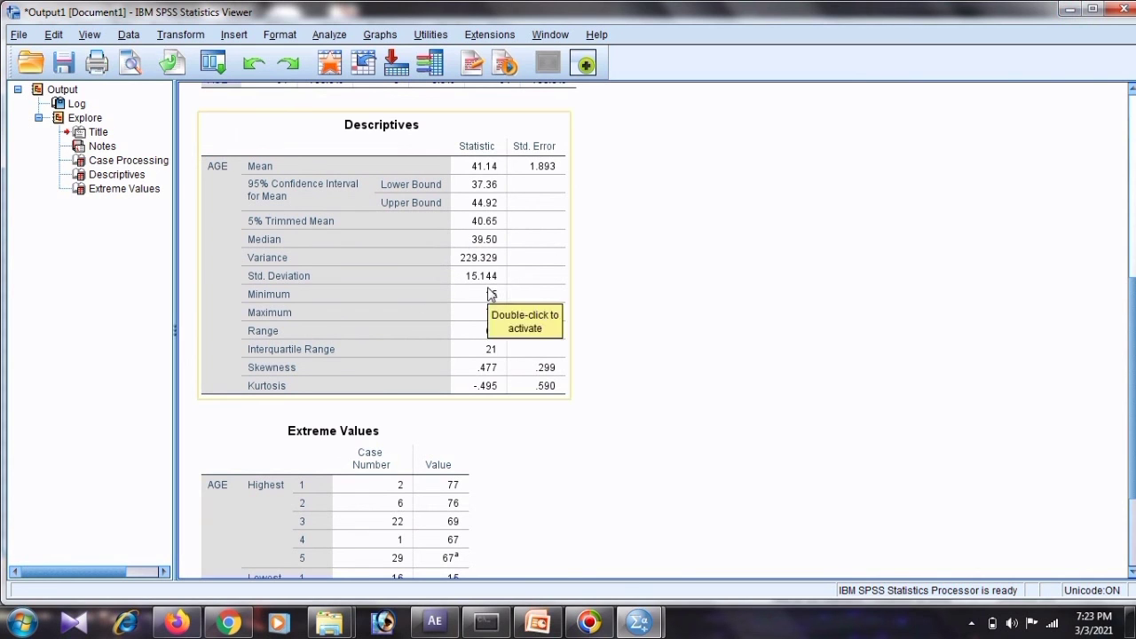
pyautogui.click(1070, 9)
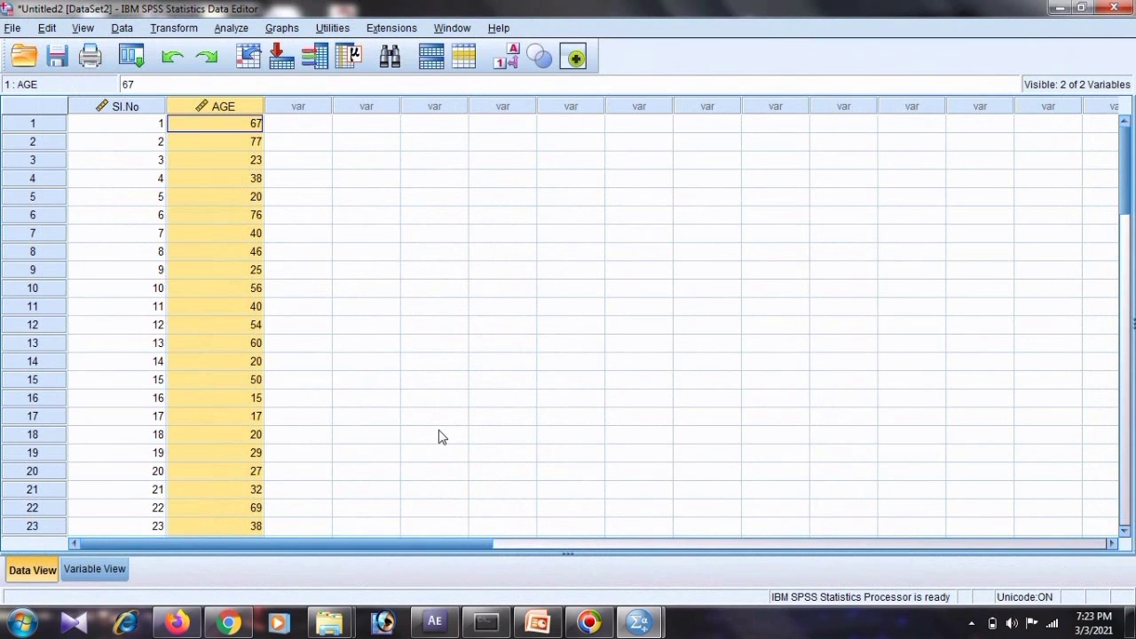
pyautogui.scroll(-6, 438, 436)
pyautogui.scroll(6, 439, 436)
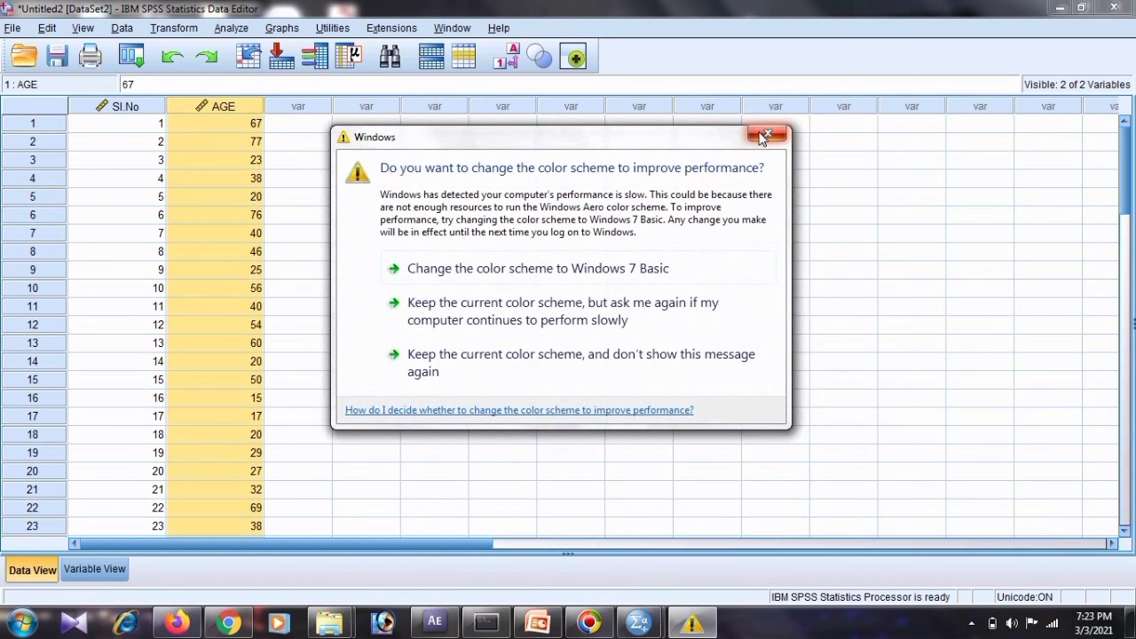
pyautogui.click(765, 135)
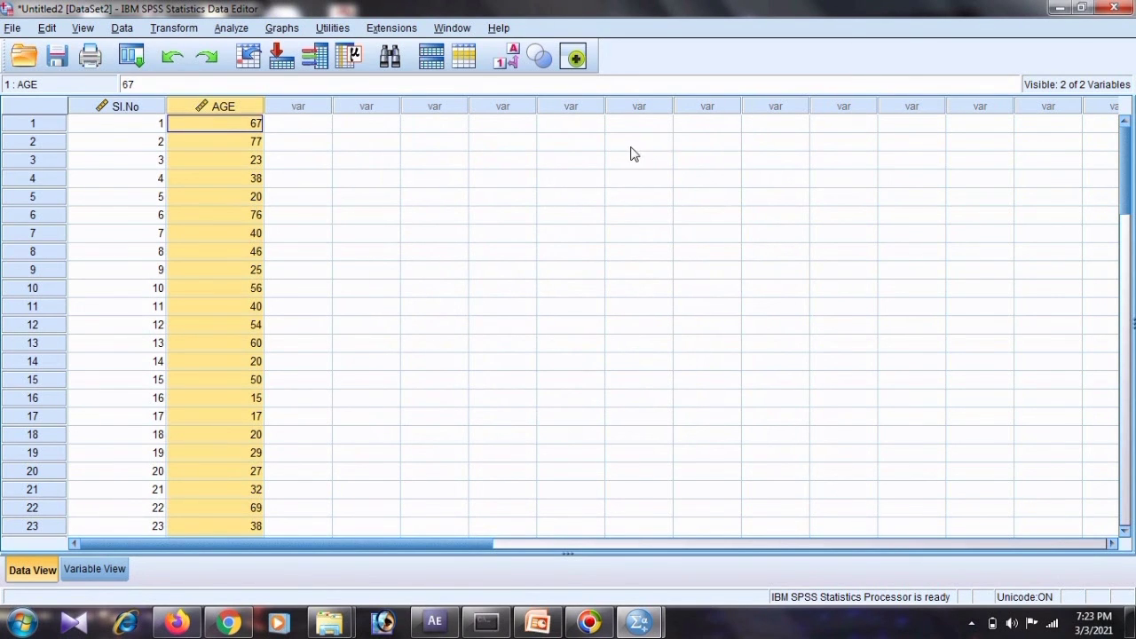
pyautogui.click(236, 28)
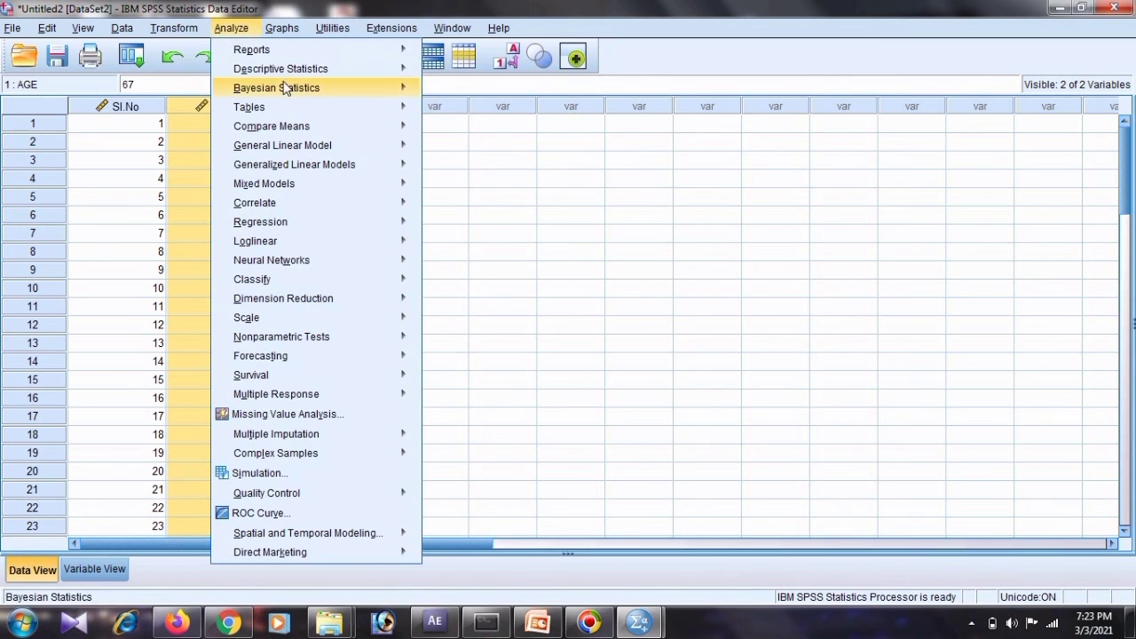
pyautogui.moveTo(330, 69)
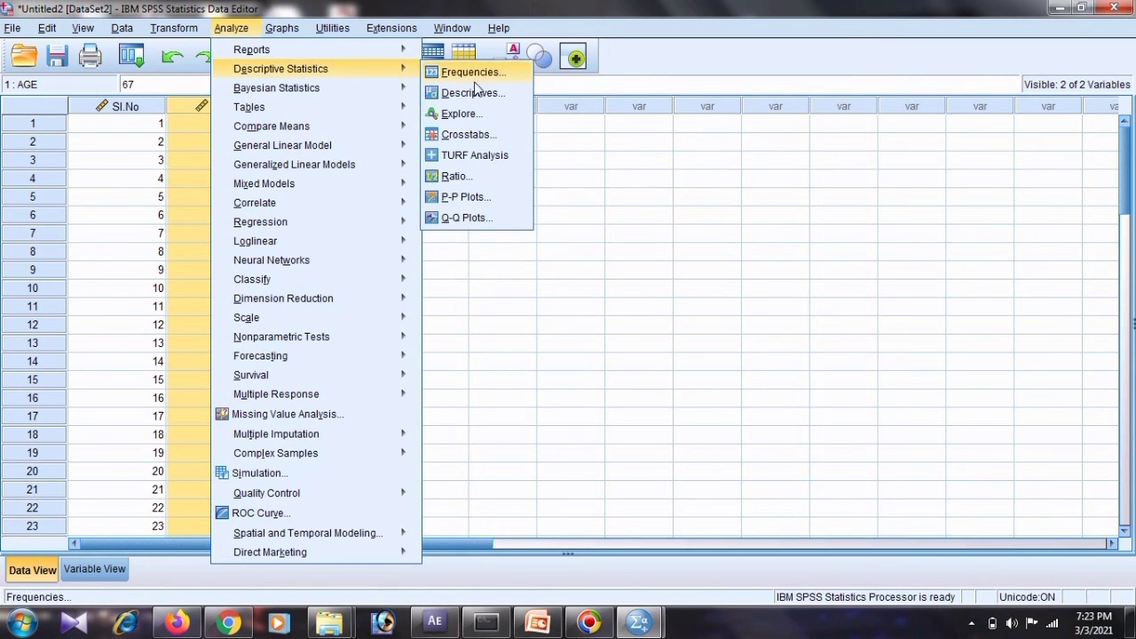
pyautogui.click(504, 94)
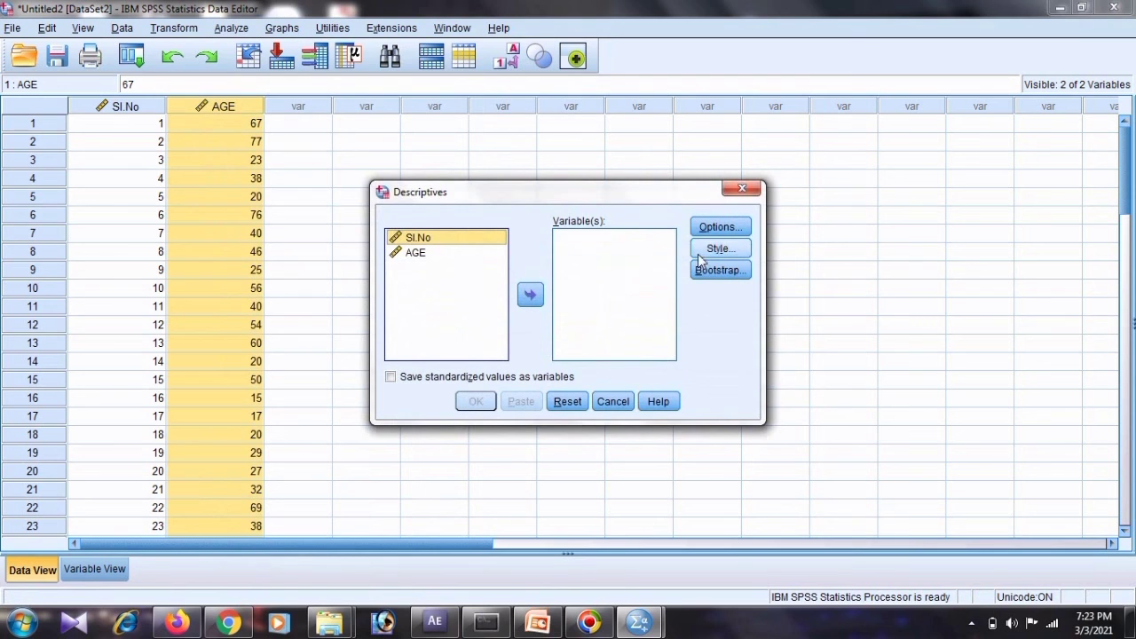
pyautogui.click(740, 191)
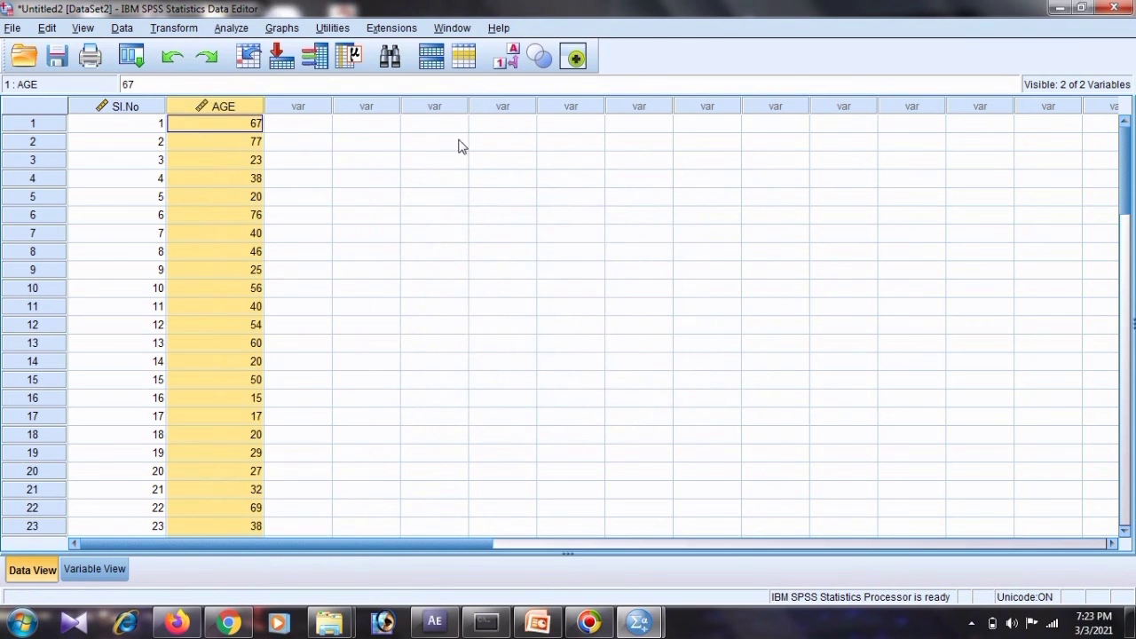